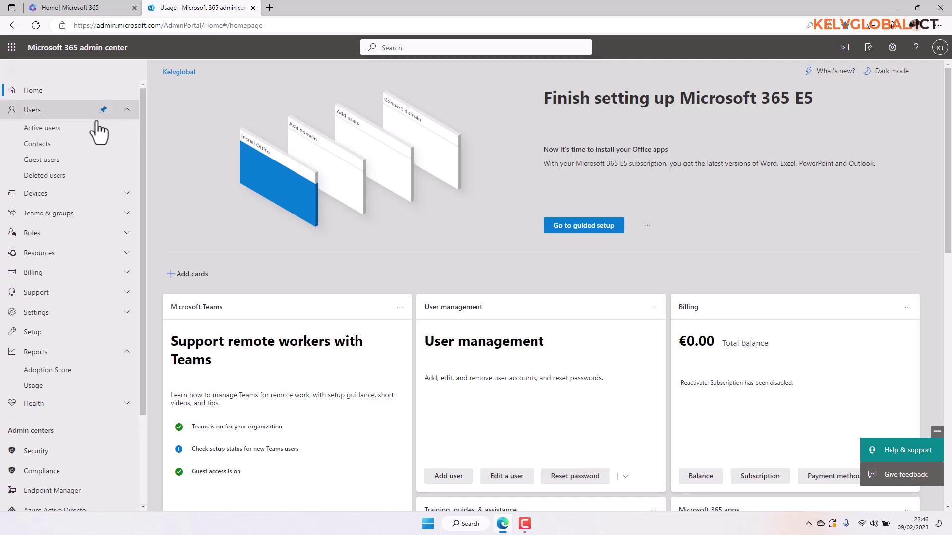
- Open the Active users list and scroll the nav pane down to Admin centers
click(48, 133)
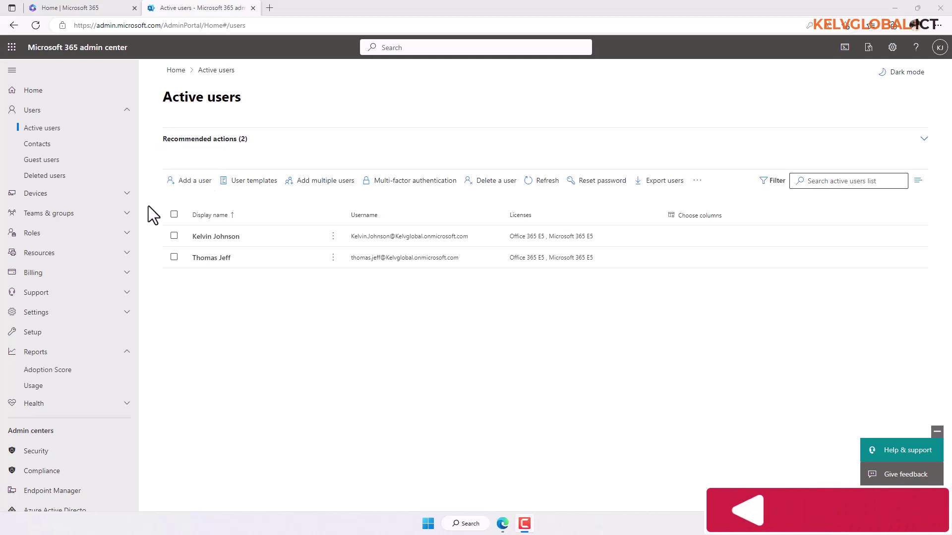
drag(143, 213, 144, 331)
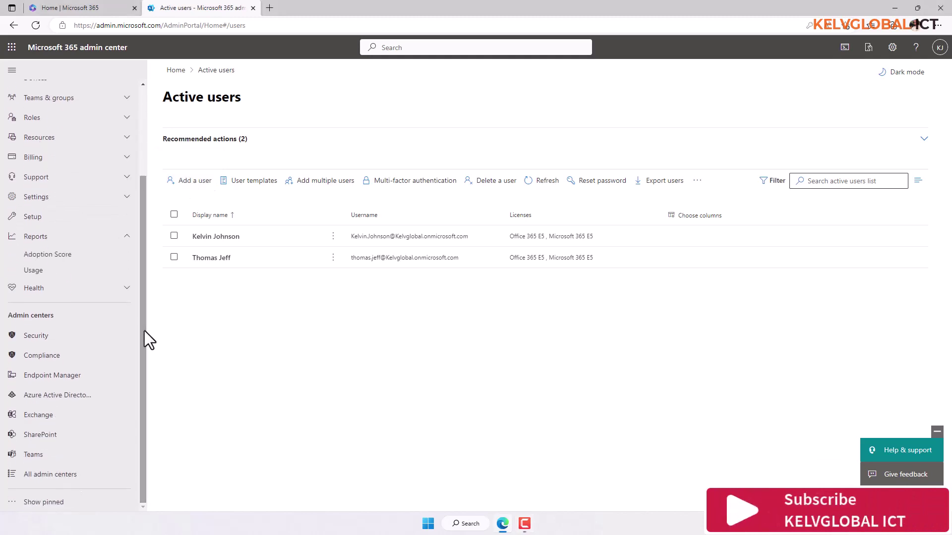
- Open Endpoint Manager and Entra admin centers in new tabs, skipping both security-defaults prompts, then return to Active users
click(71, 378)
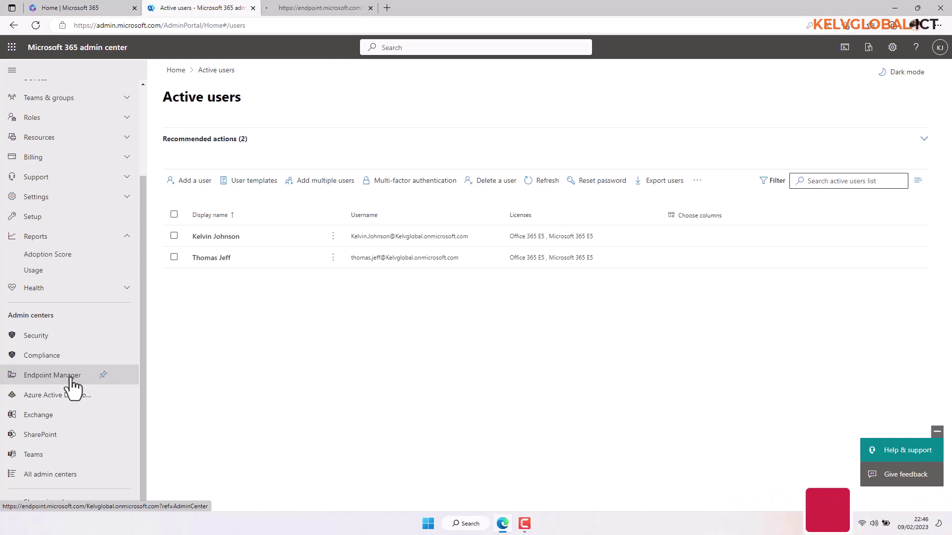
click(74, 403)
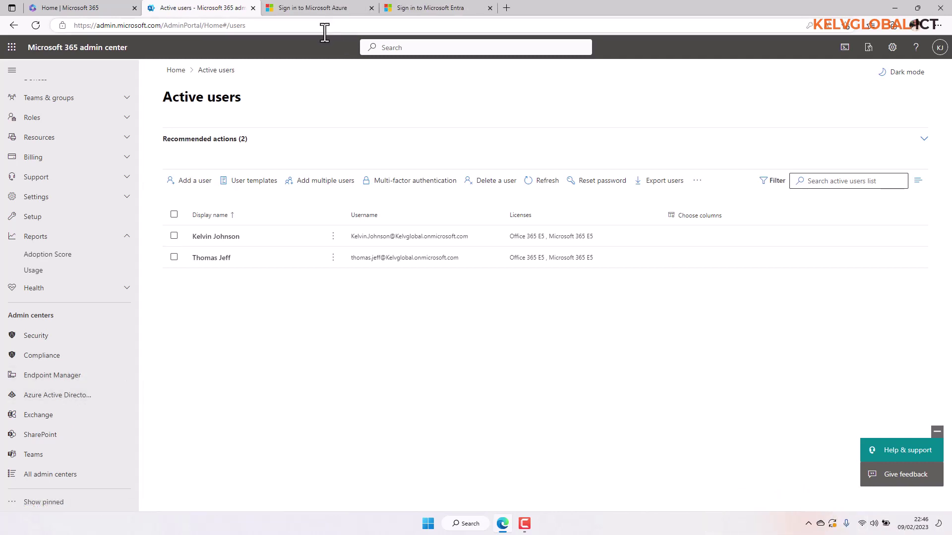
click(320, 8)
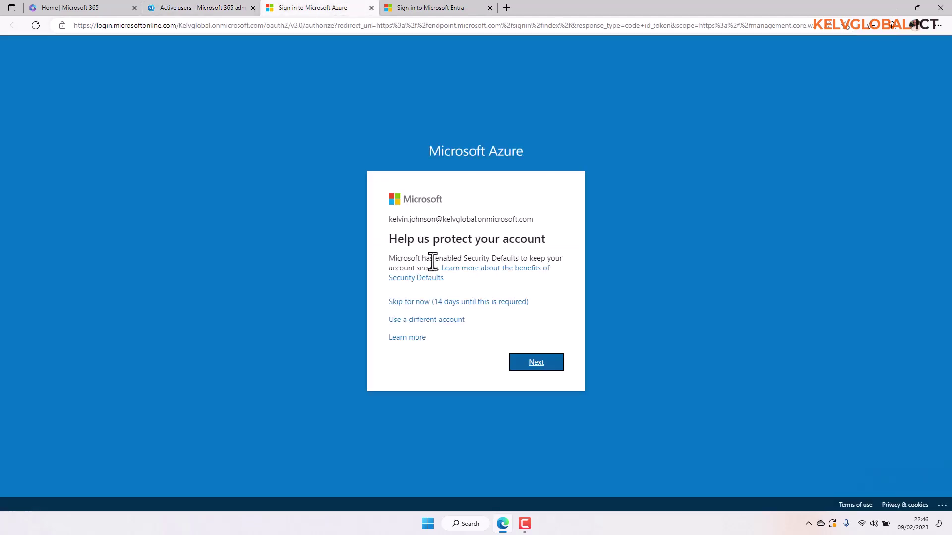
click(425, 304)
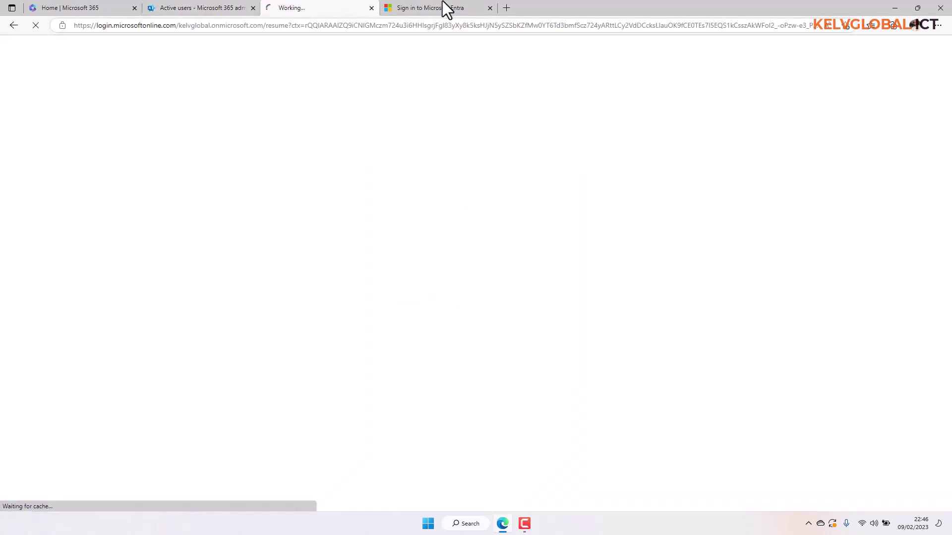
click(439, 6)
click(412, 287)
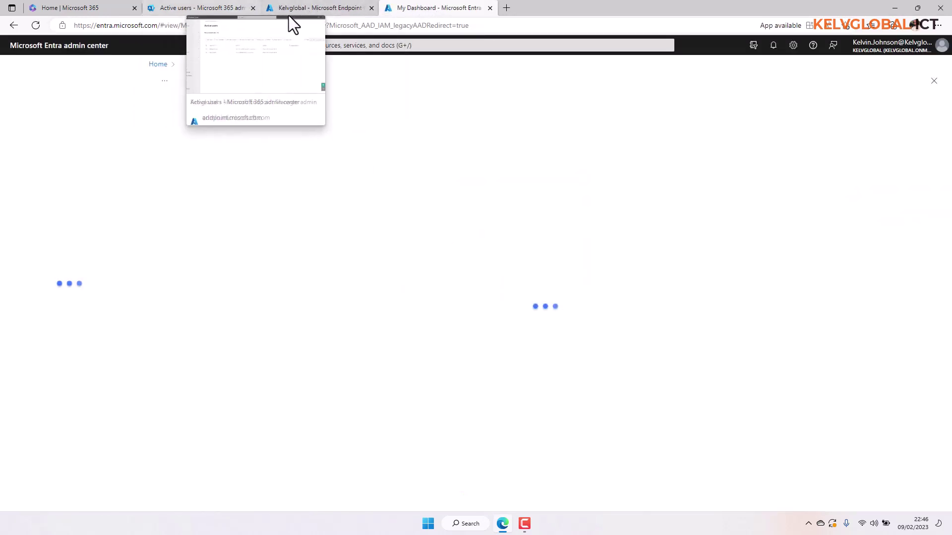
click(216, 9)
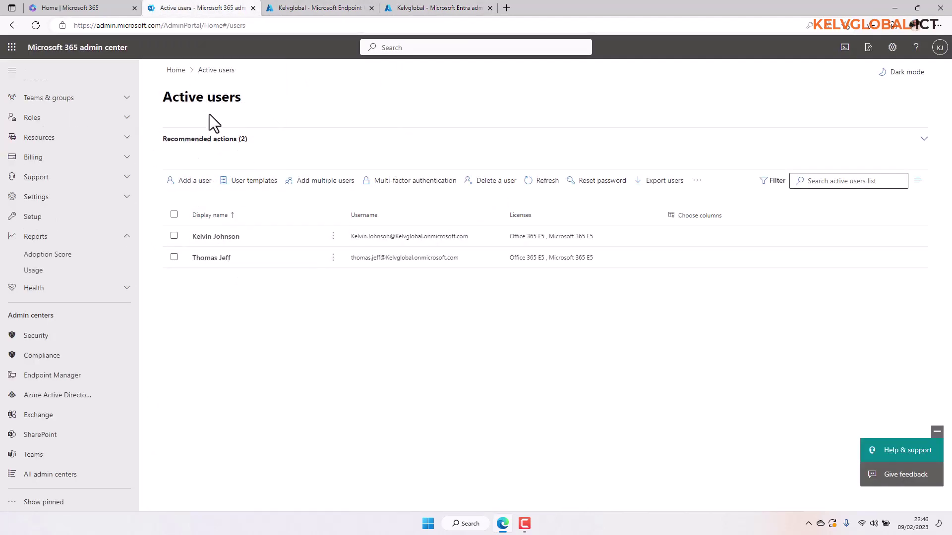
- Start the Add a user wizard at Set up the basics
click(203, 186)
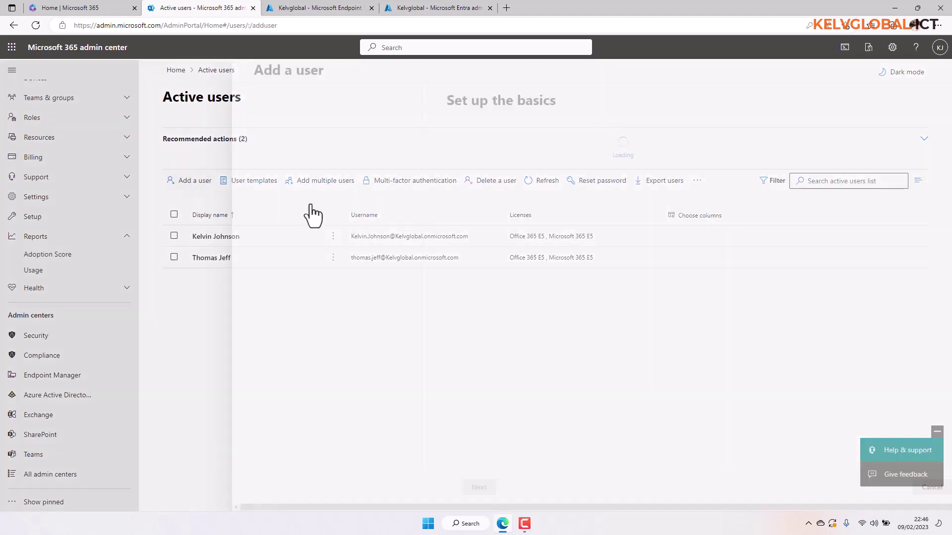
click(469, 301)
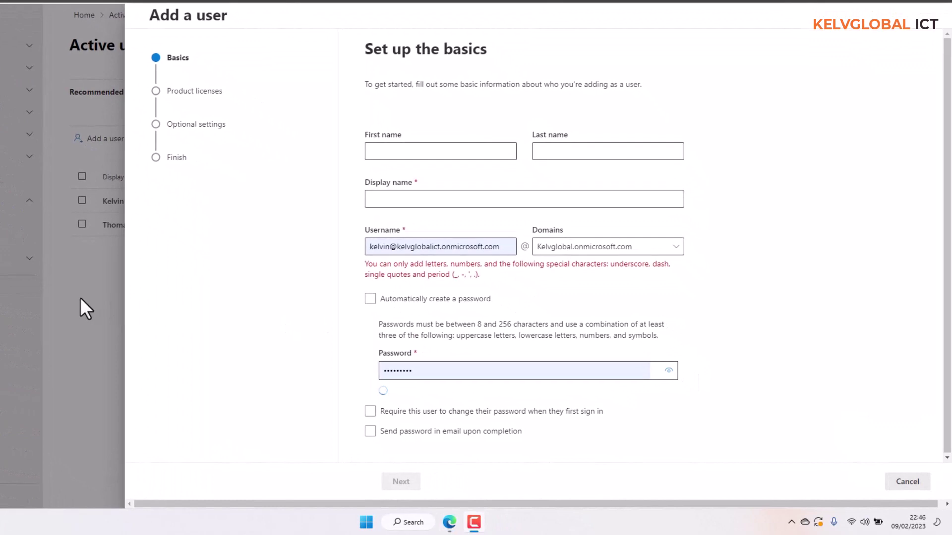
- Enter the user's first name, last name and full display name, and replace the prefilled username
click(405, 153)
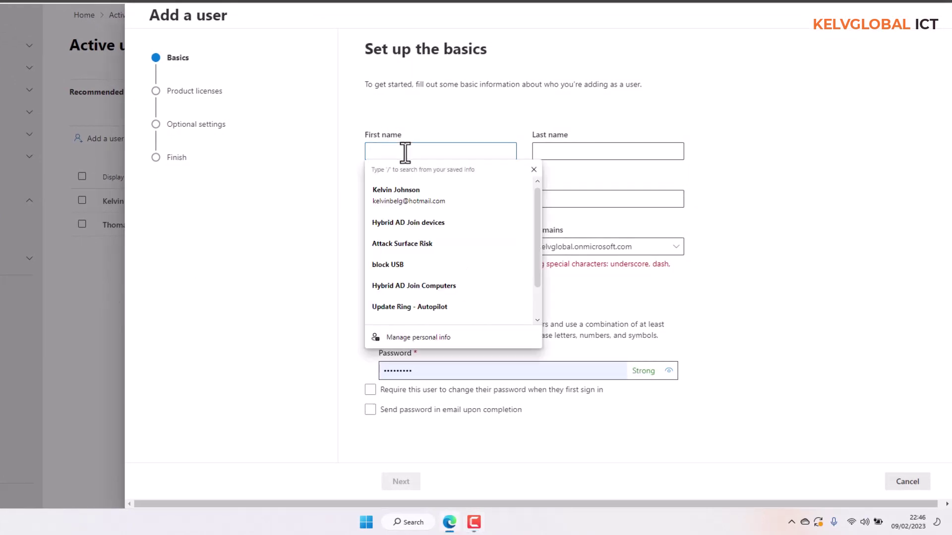
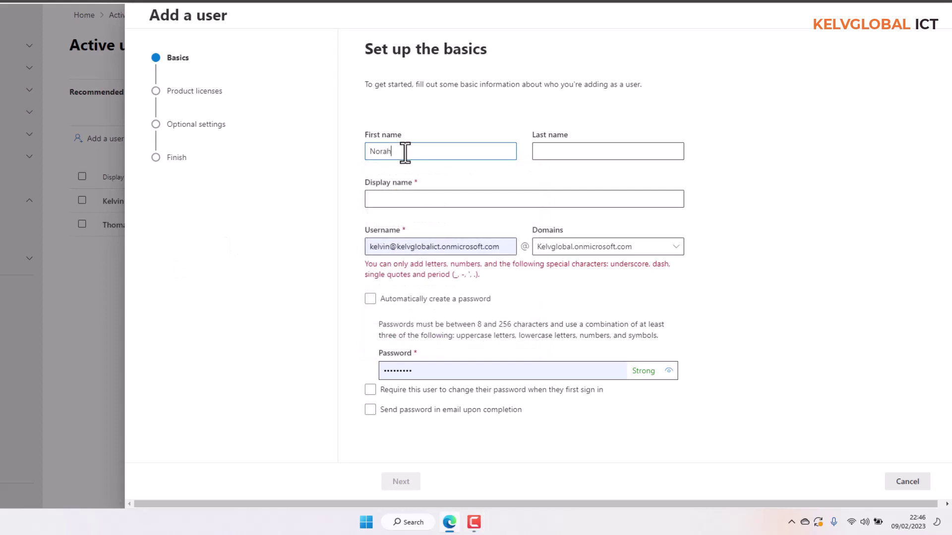
key(Tab)
key(Tab)
click(547, 154)
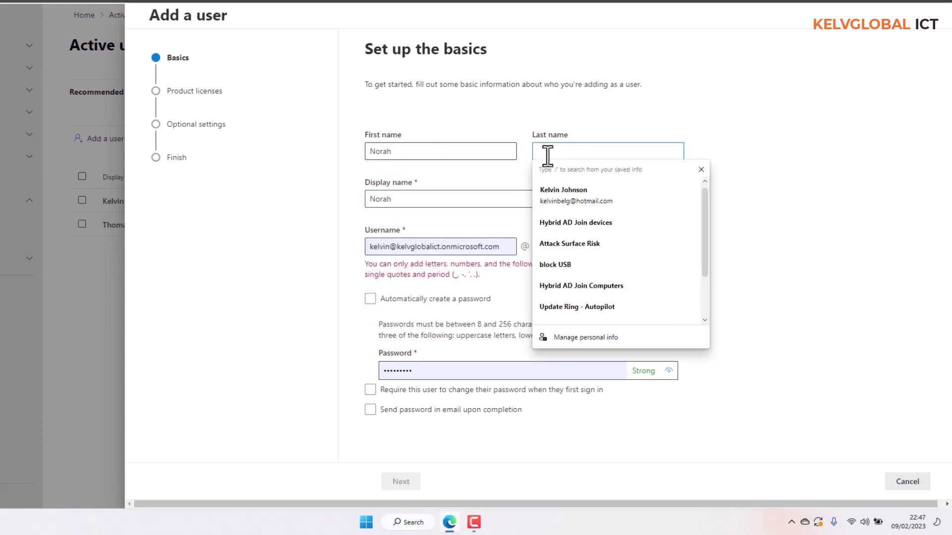
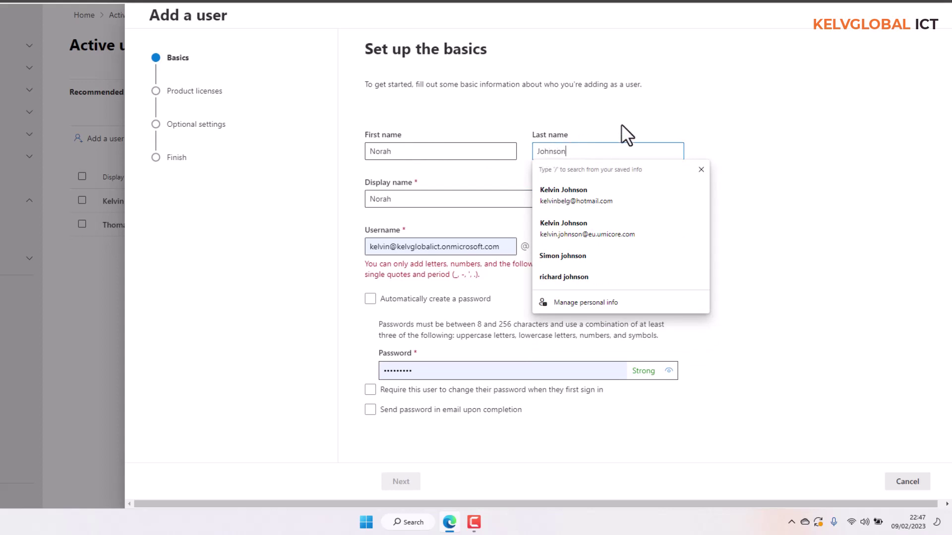
click(623, 125)
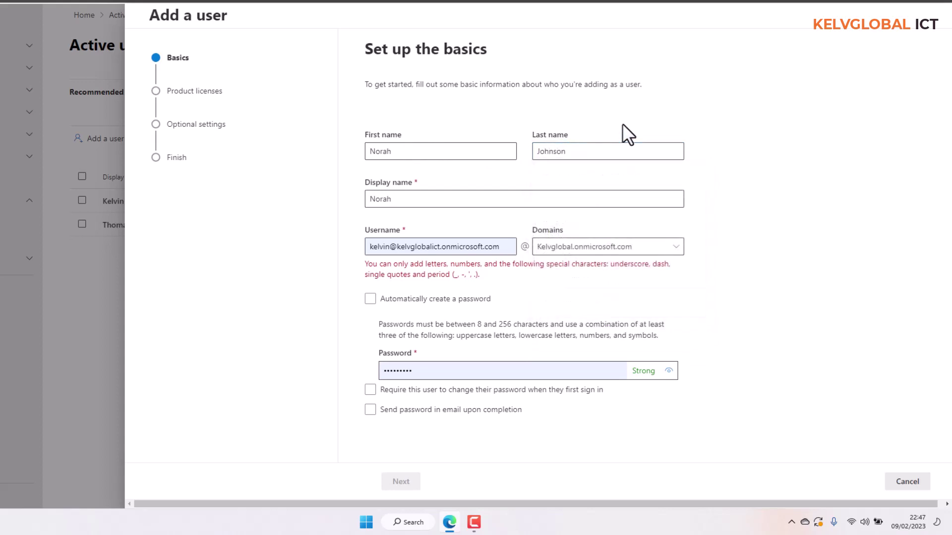
click(443, 199)
text(Johnson)
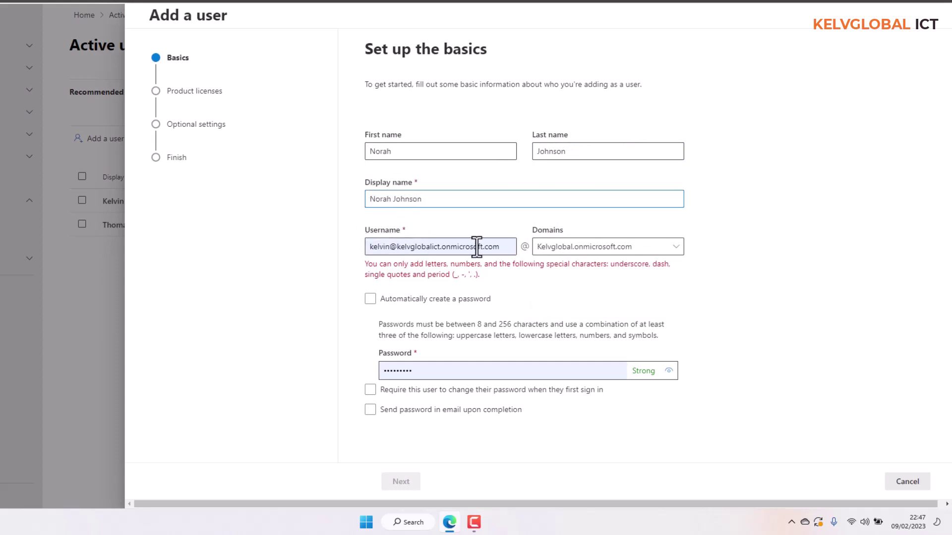
drag(496, 247, 368, 256)
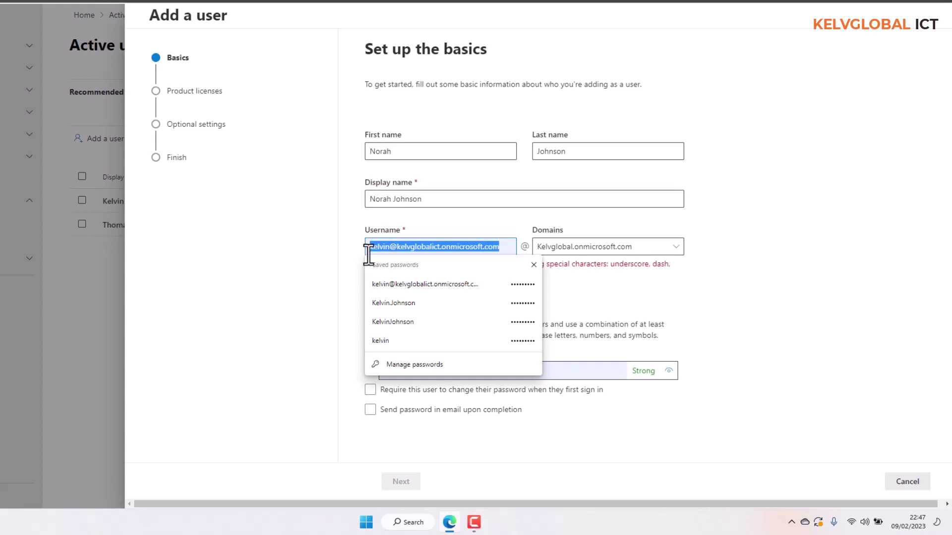
key(BackSpace)
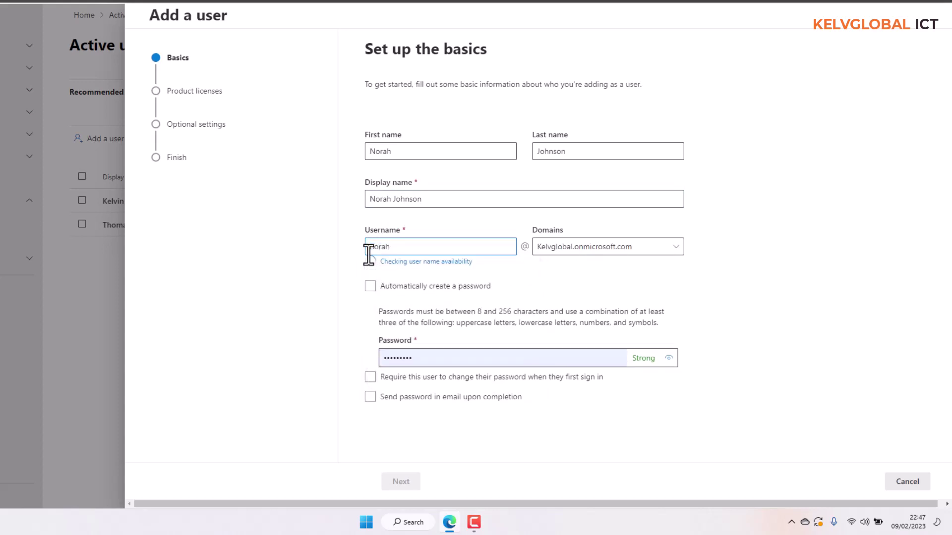
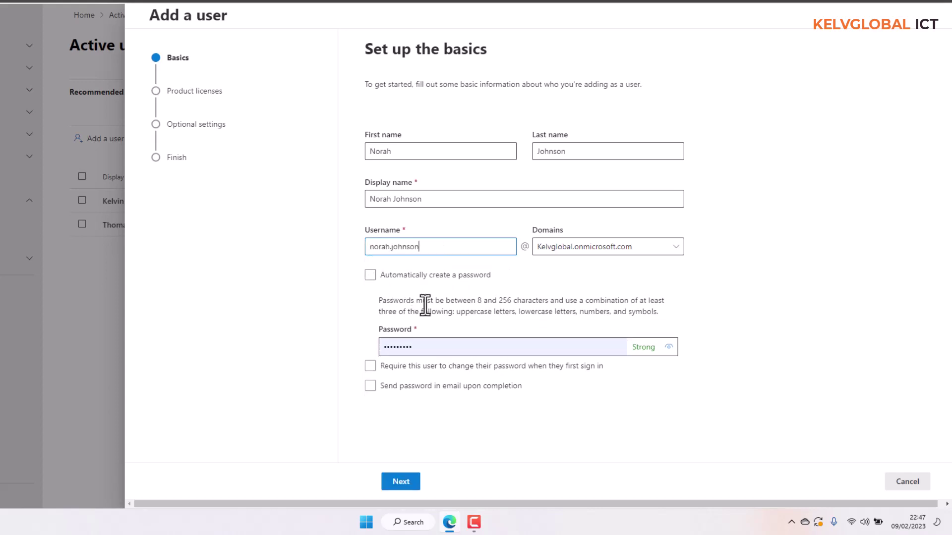
click(489, 275)
click(674, 247)
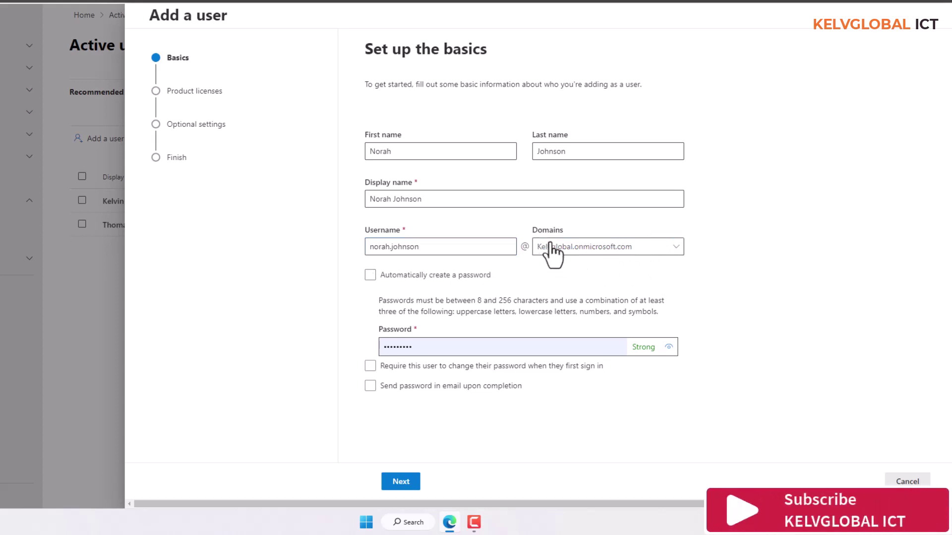
click(677, 249)
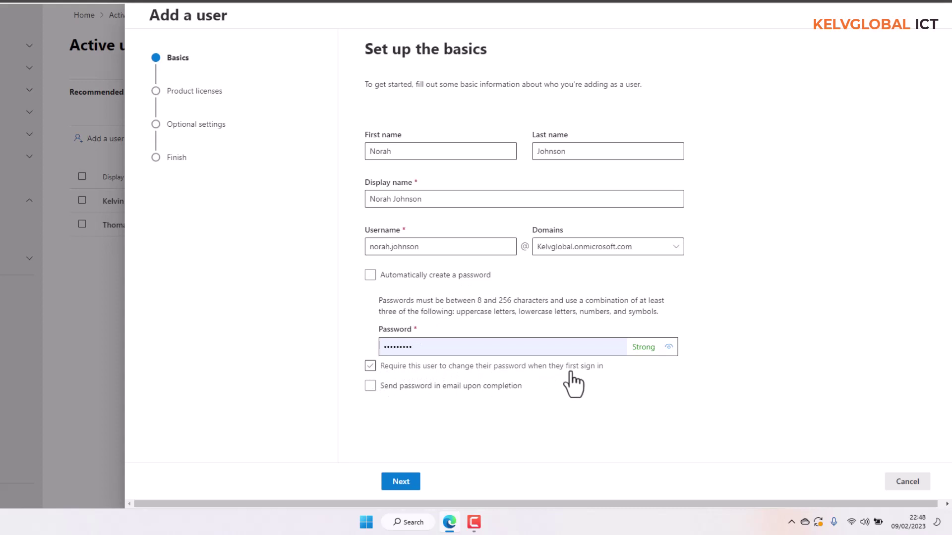
- Auto-generate the password, require a change at first sign-in, and leave password email off
click(370, 275)
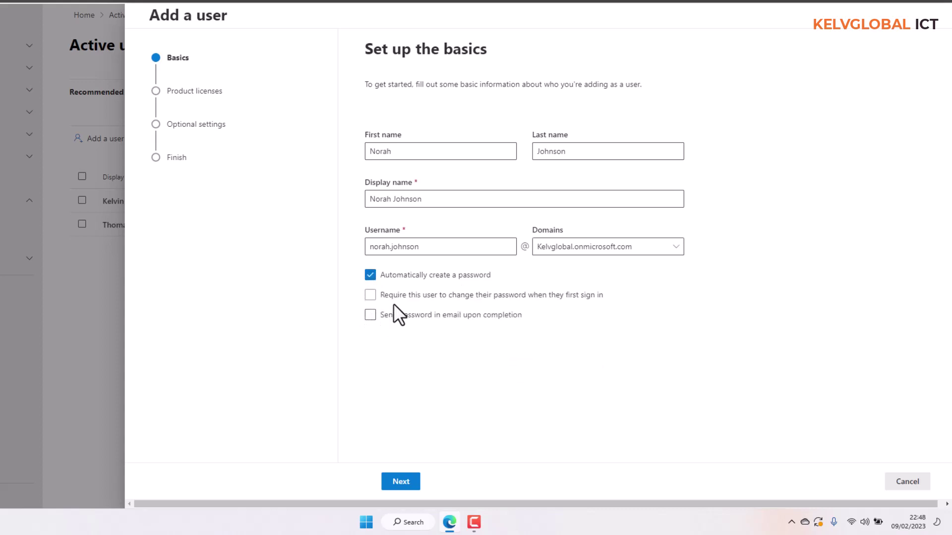
click(371, 295)
click(370, 315)
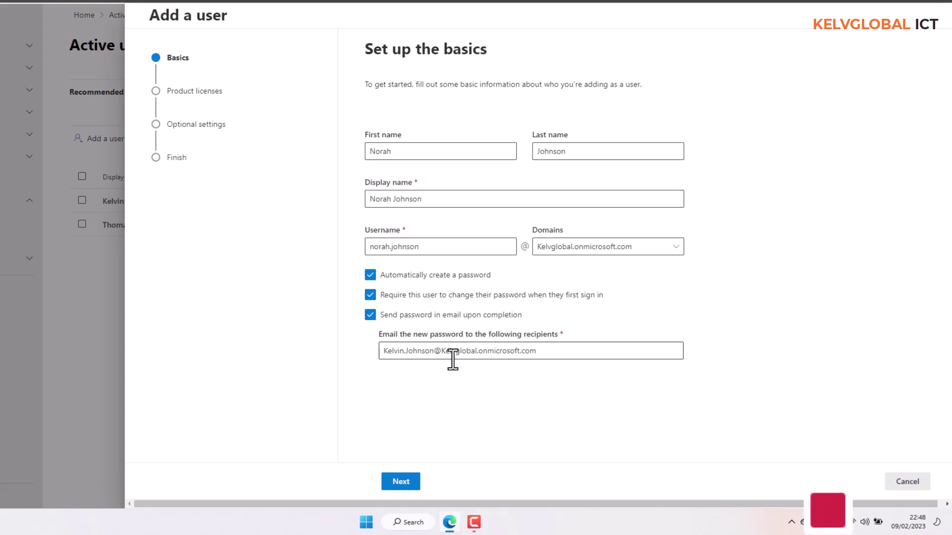
click(380, 316)
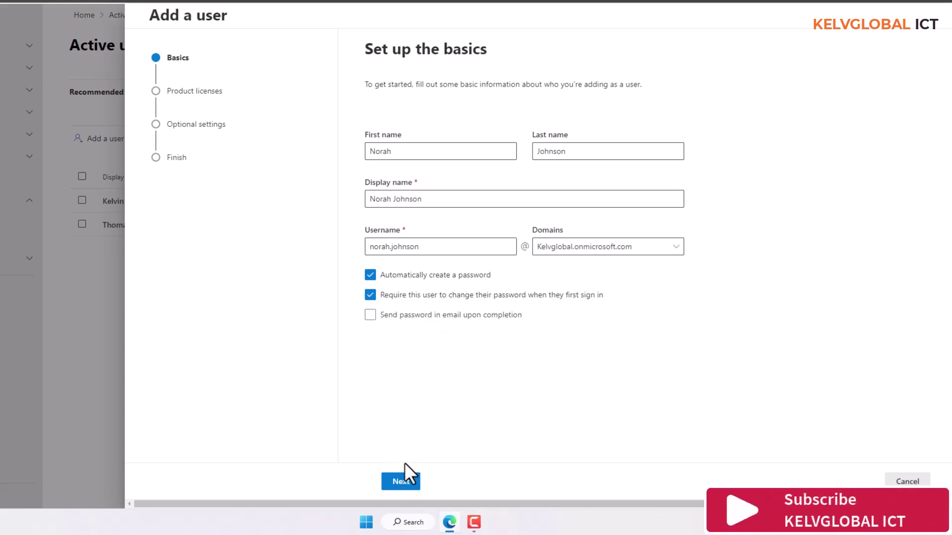
click(403, 481)
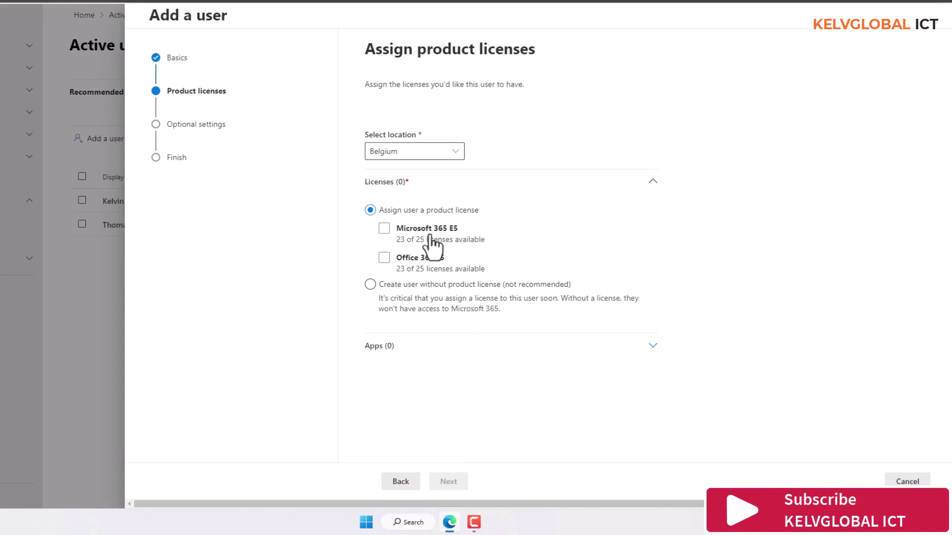
- Leave Office 365 E5 unassigned and choose 'Create user without product license (not recommended)'
click(462, 253)
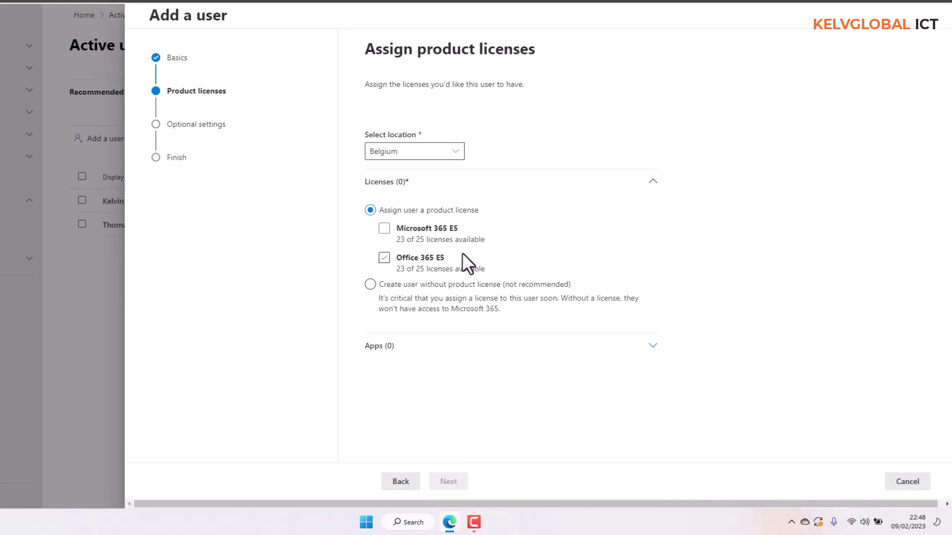
click(462, 252)
click(371, 285)
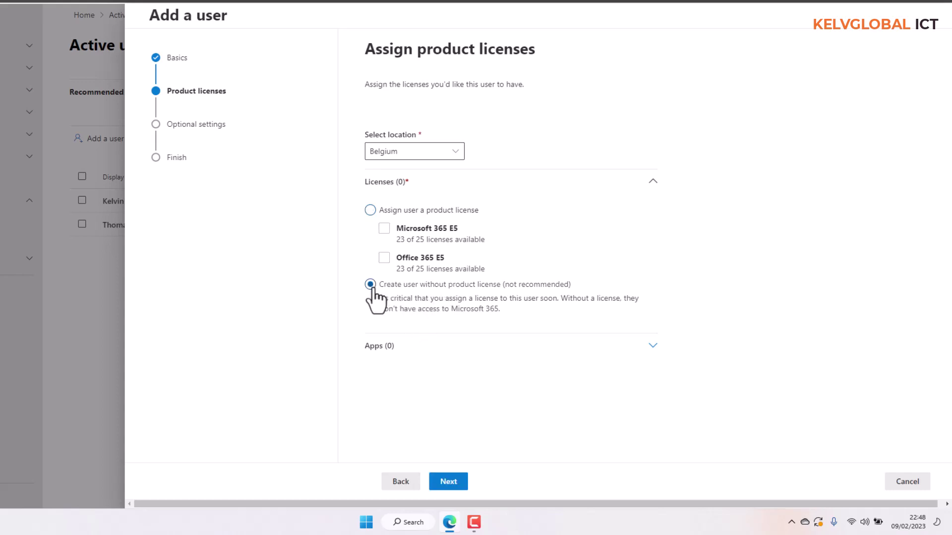
click(447, 484)
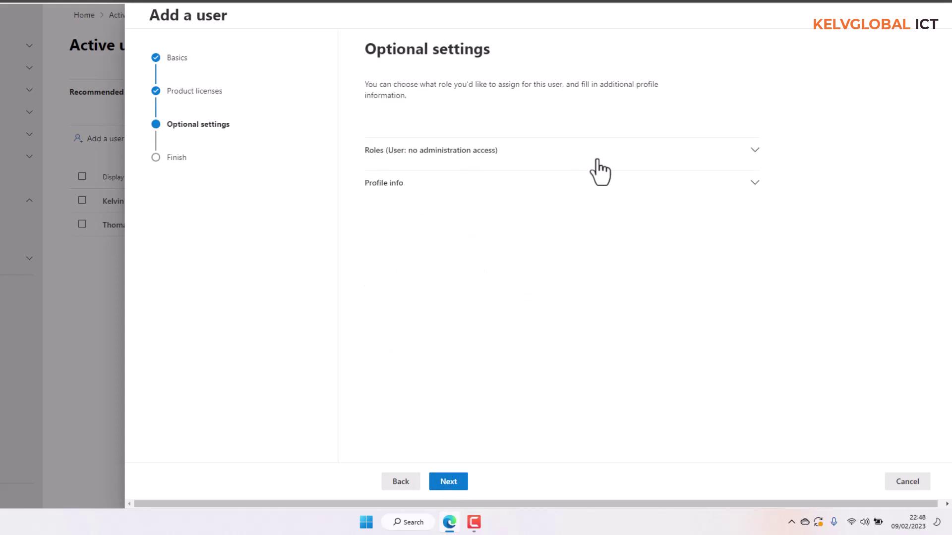
- Expand Roles, keeping User (no admin center access), and expand Profile info to show Job title through Country
click(748, 151)
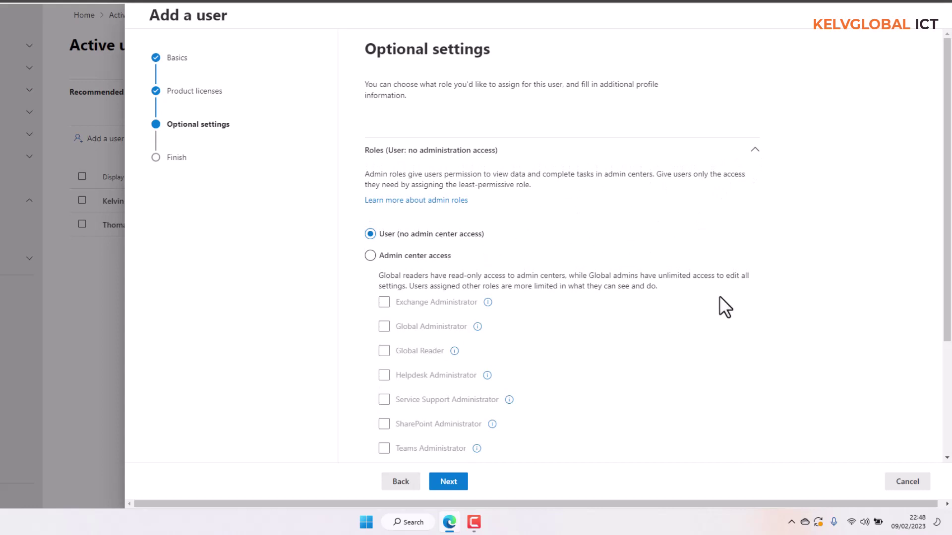
drag(947, 250, 947, 389)
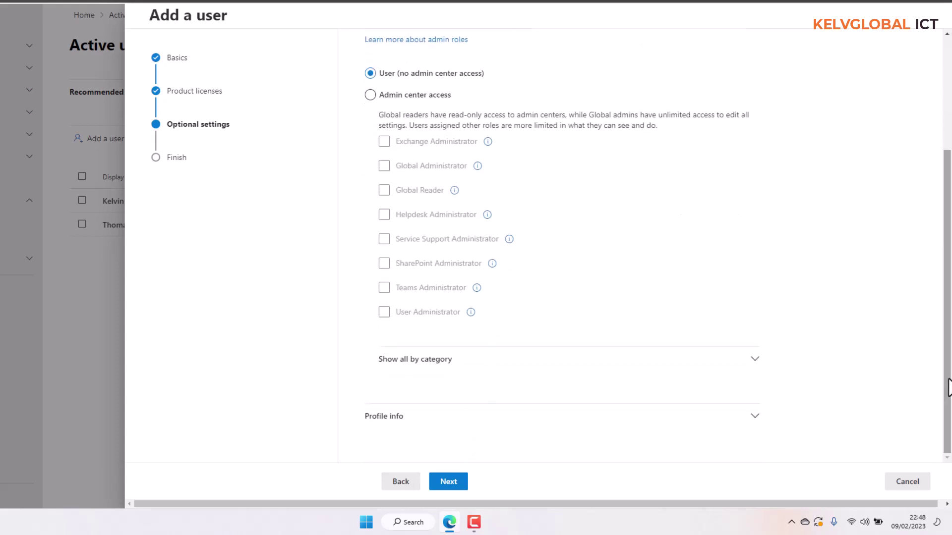
click(754, 422)
drag(948, 273, 947, 410)
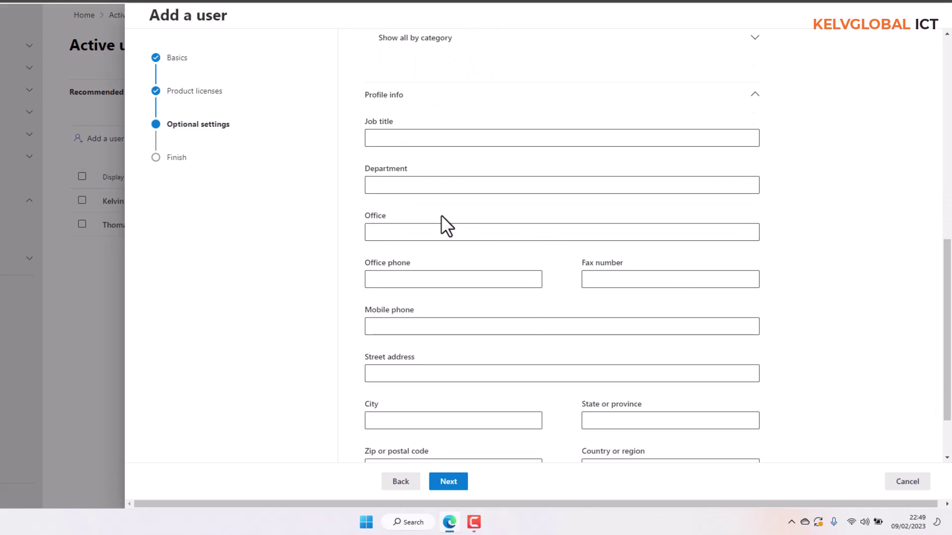
- Enter job title Manager and department Sales
click(393, 140)
text(Manager)
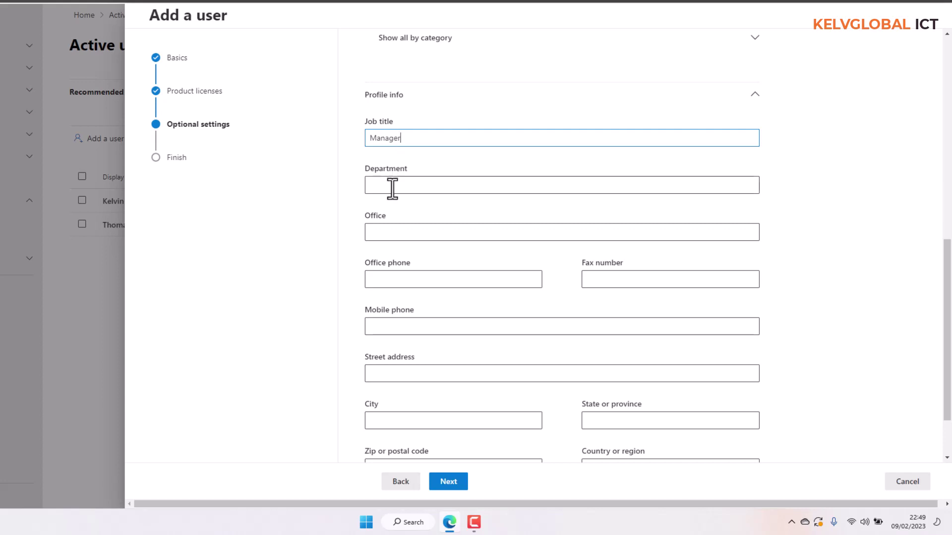
click(392, 187)
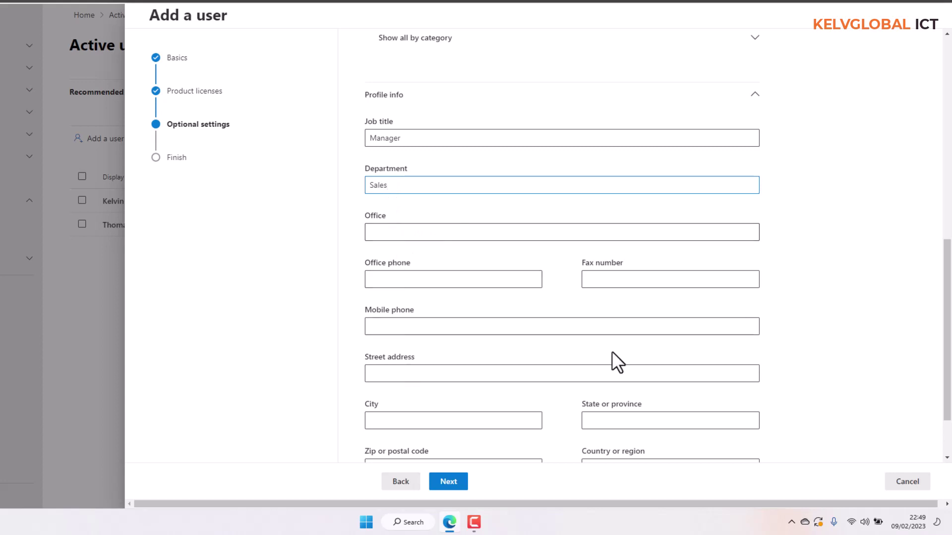
drag(949, 294, 949, 341)
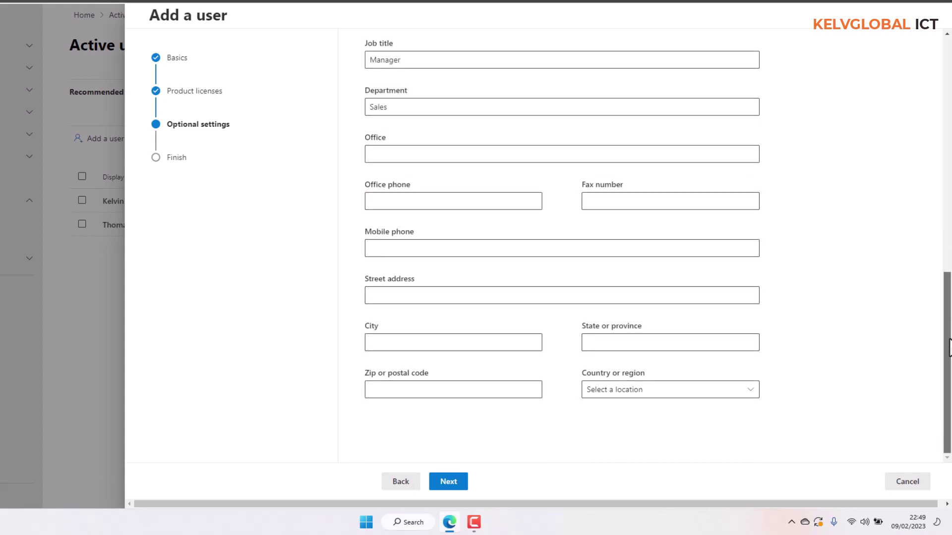
- Set Country or region to Belgium, then review and finish adding the user
click(671, 390)
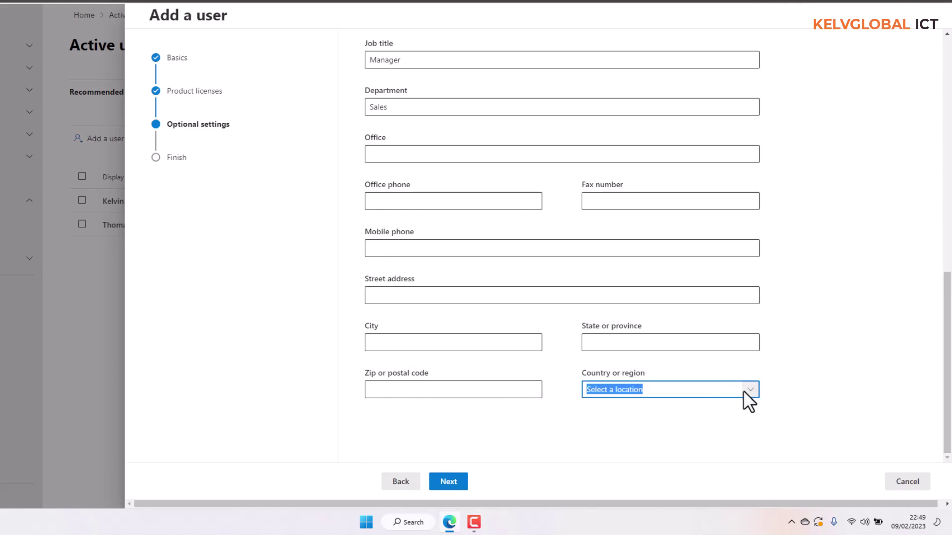
click(694, 391)
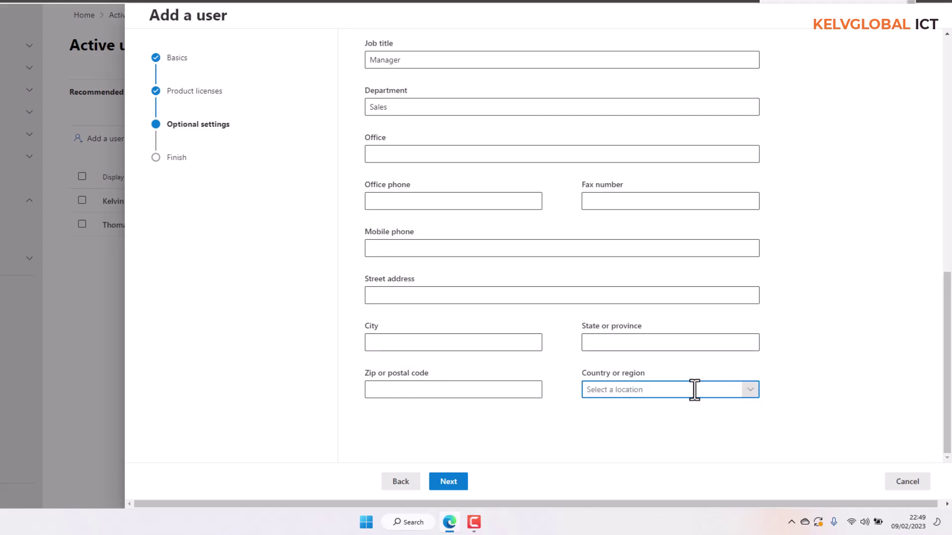
click(746, 391)
text(Belgium)
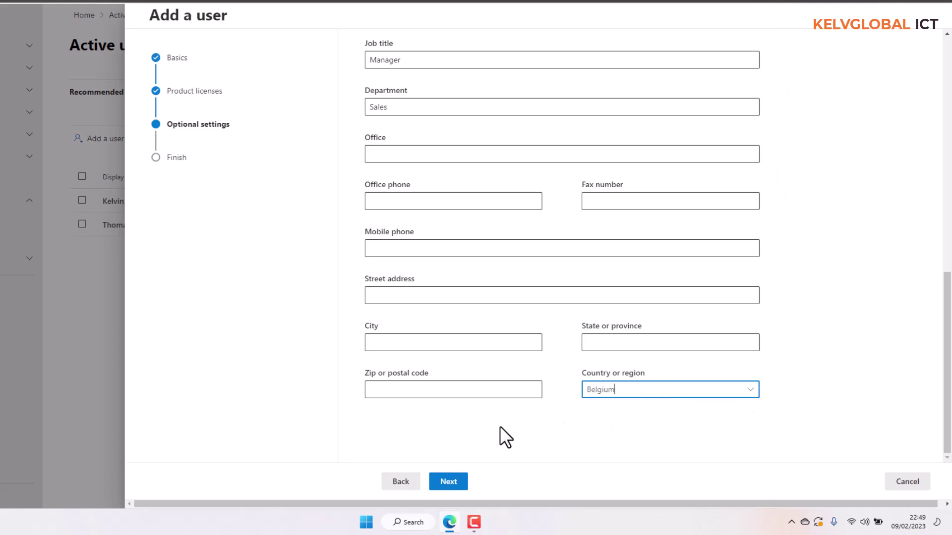
click(456, 389)
click(604, 433)
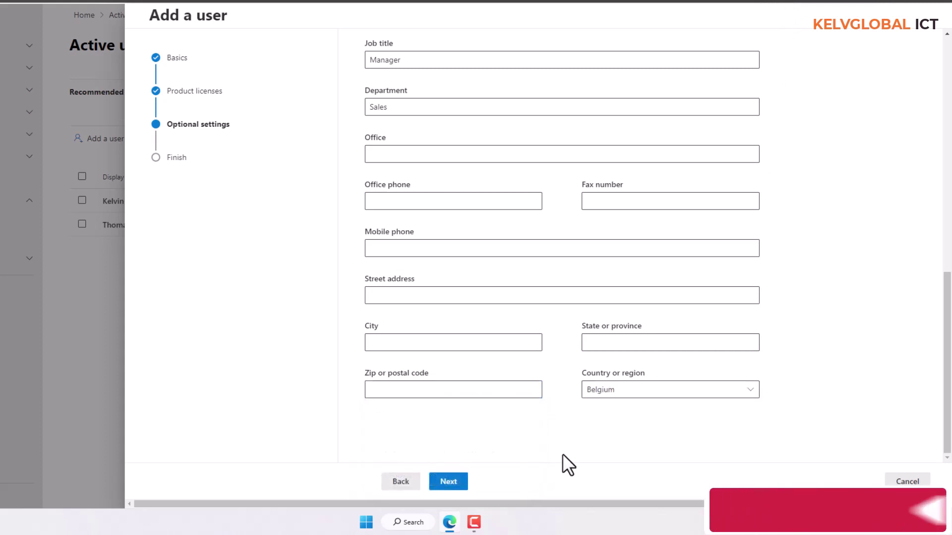
click(448, 482)
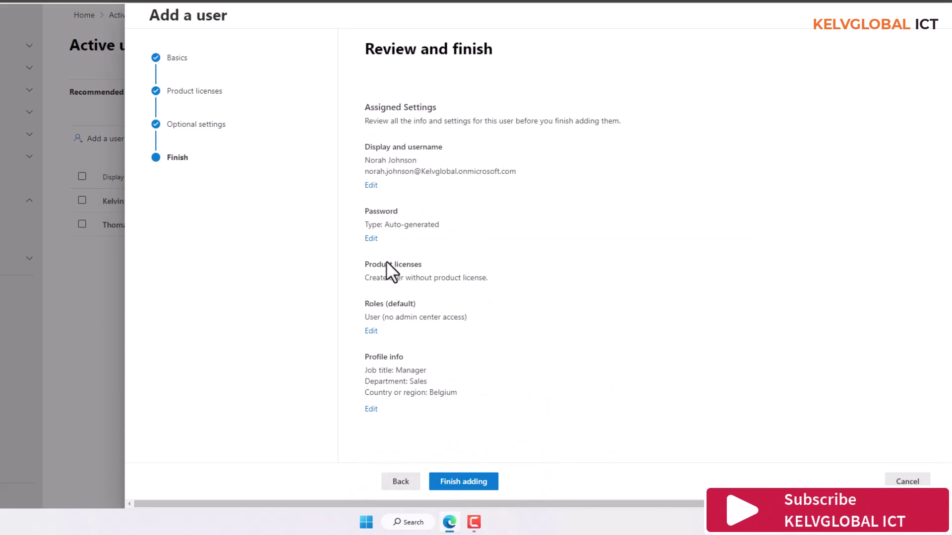
click(466, 484)
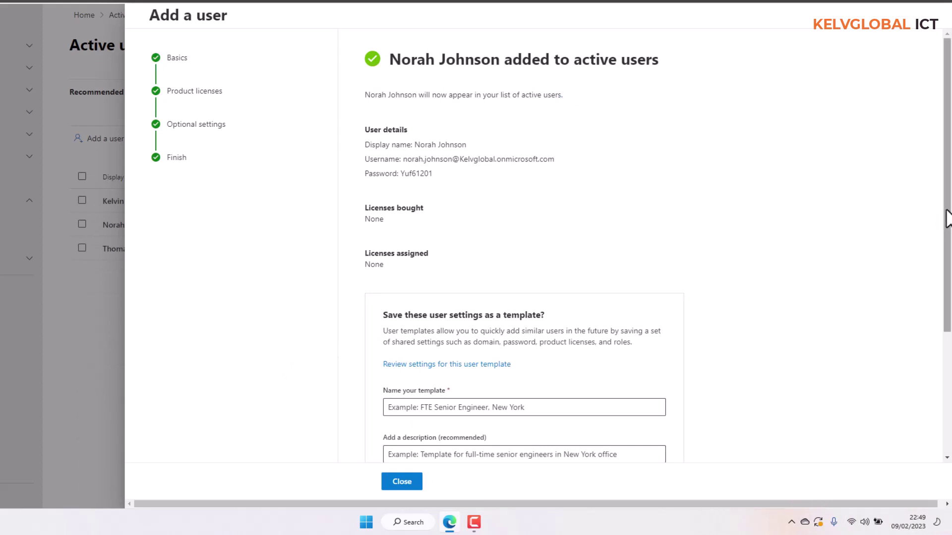
- Close the confirmation page to see the new Unlicensed user in Active users
drag(947, 219, 948, 319)
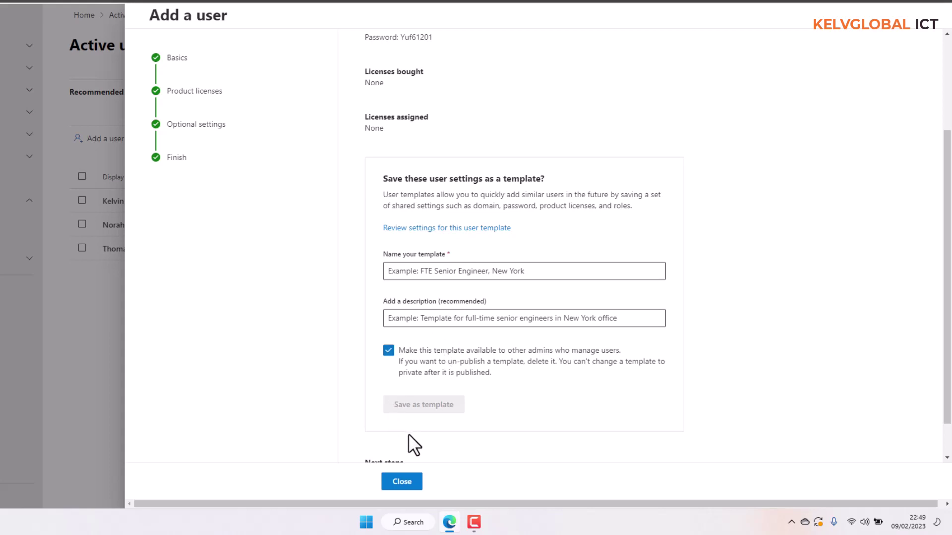
click(400, 480)
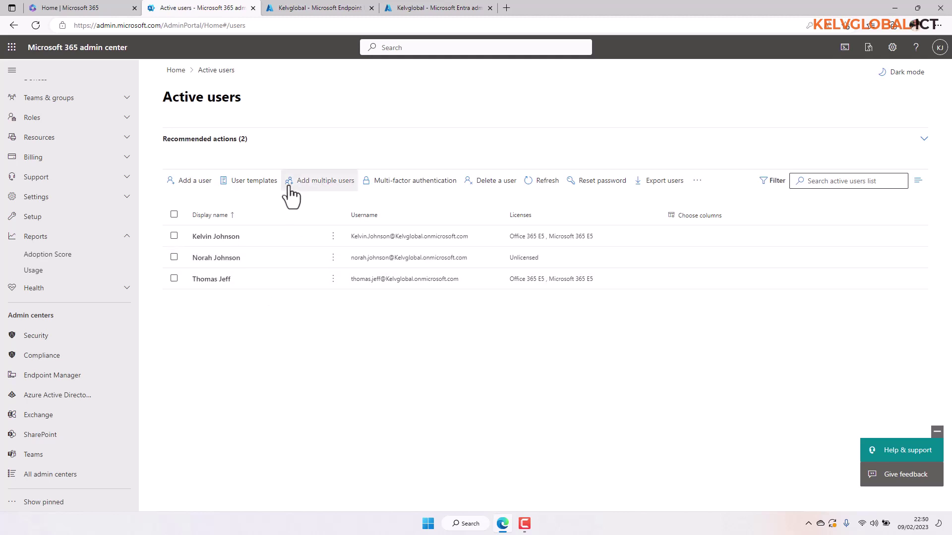
- View the Users list in Endpoint Manager, then the Entra admin center's tenant overview
click(322, 10)
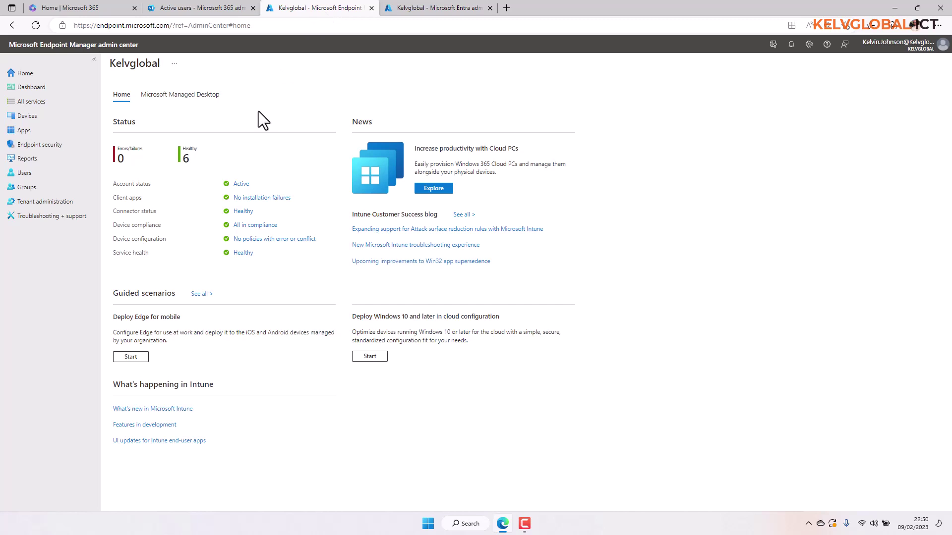
click(29, 175)
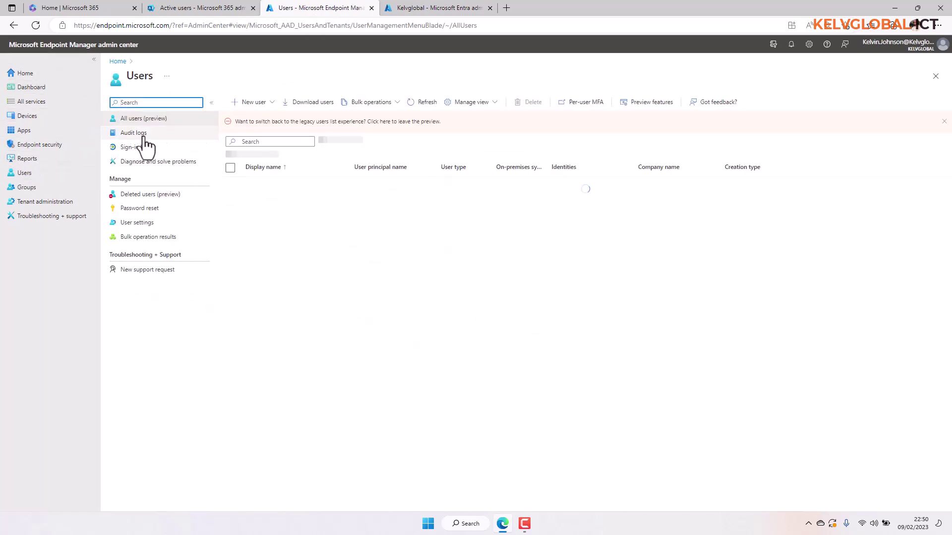
click(418, 11)
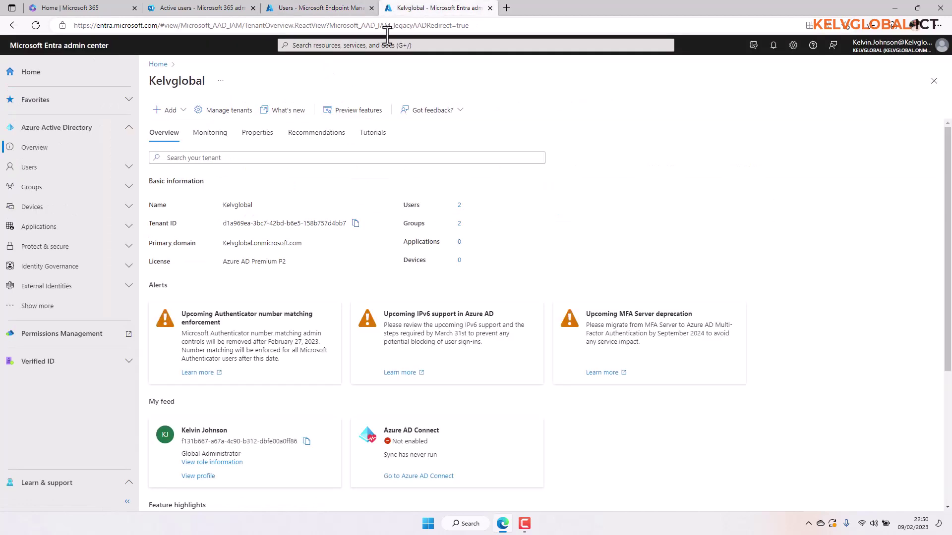
- Confirm Entra's All users list shows three users including the new one, then return to Microsoft 365 Active users
click(58, 173)
click(43, 193)
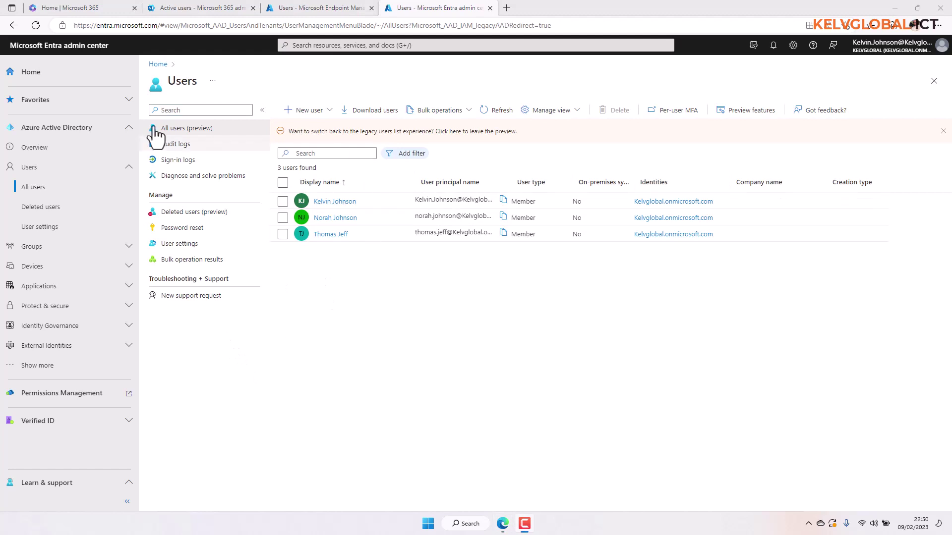
click(56, 129)
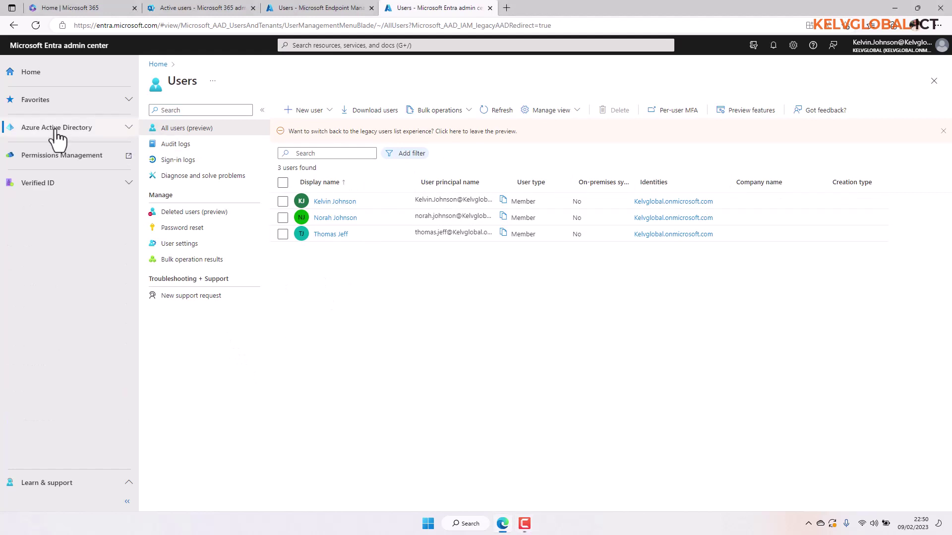
click(56, 130)
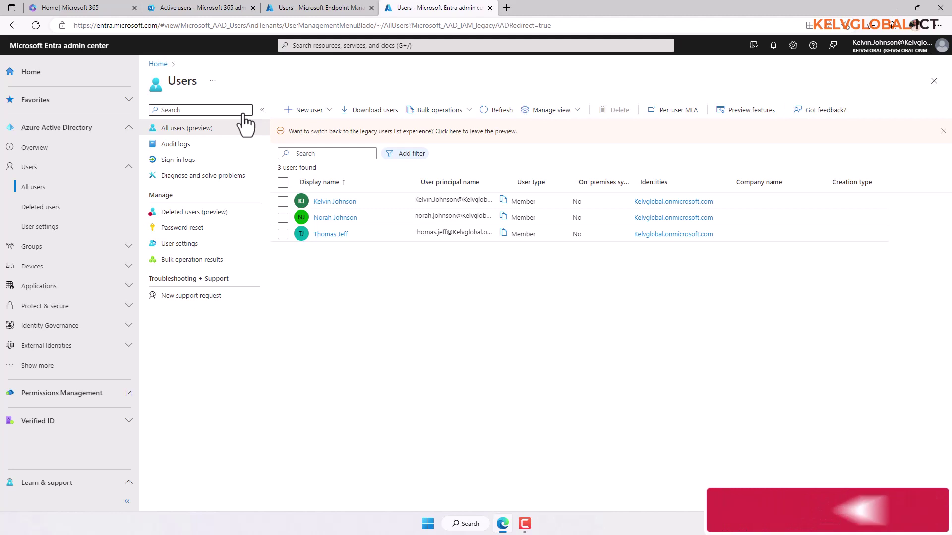
click(183, 13)
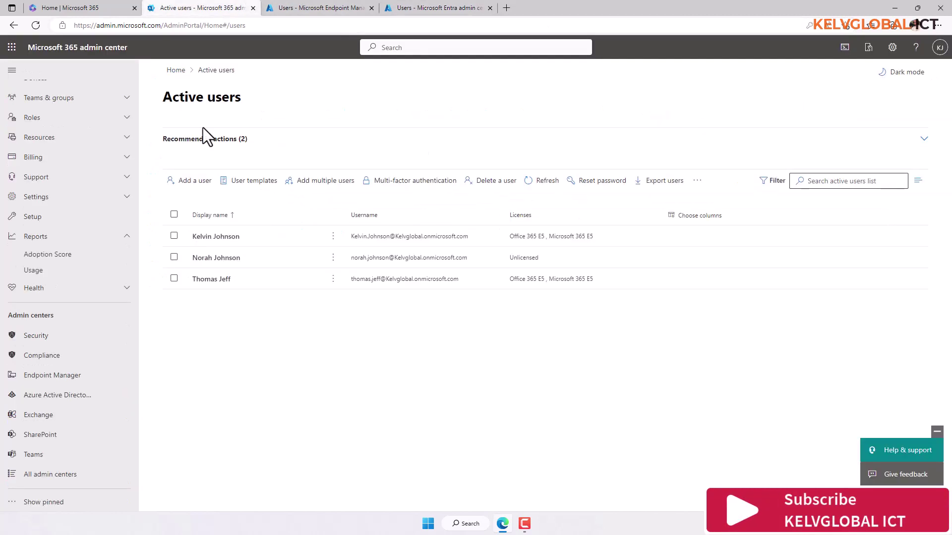